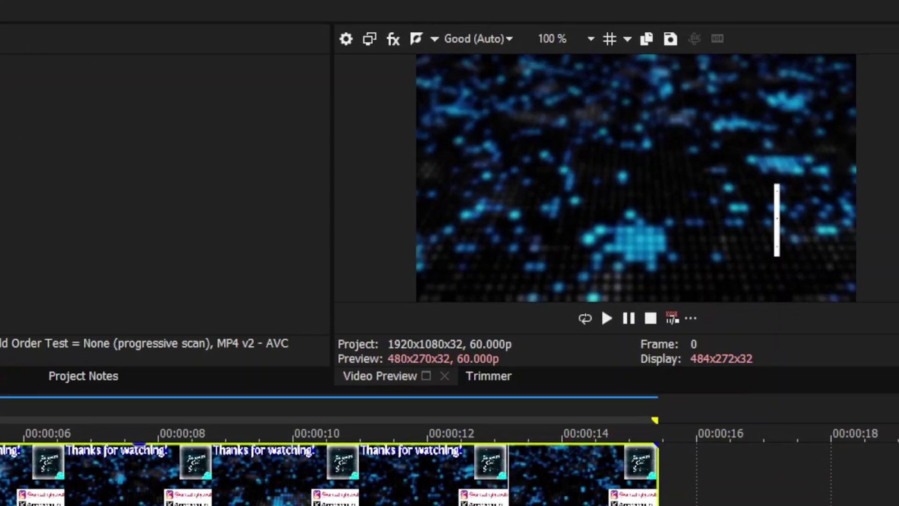
Preview the ACS Outro clip, then add a velocity envelope and raise its starting speed
key("space")
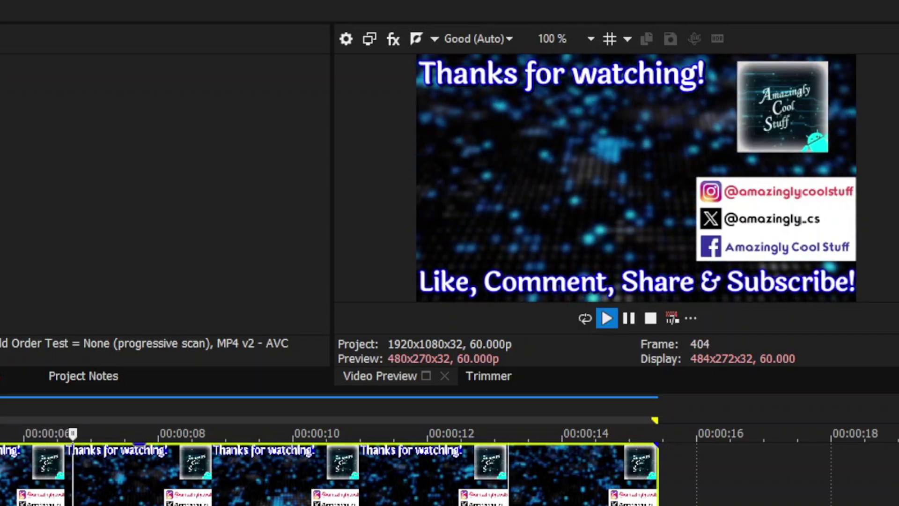
key("space")
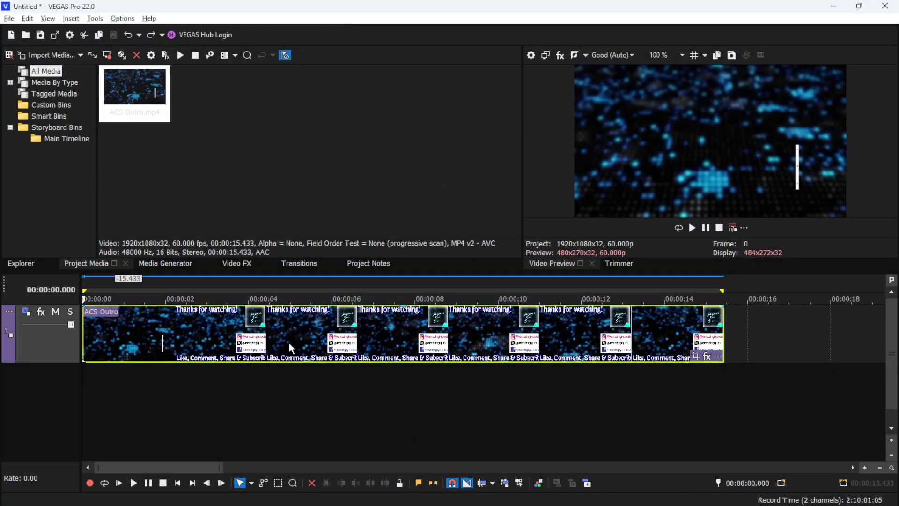
right_click(286, 334)
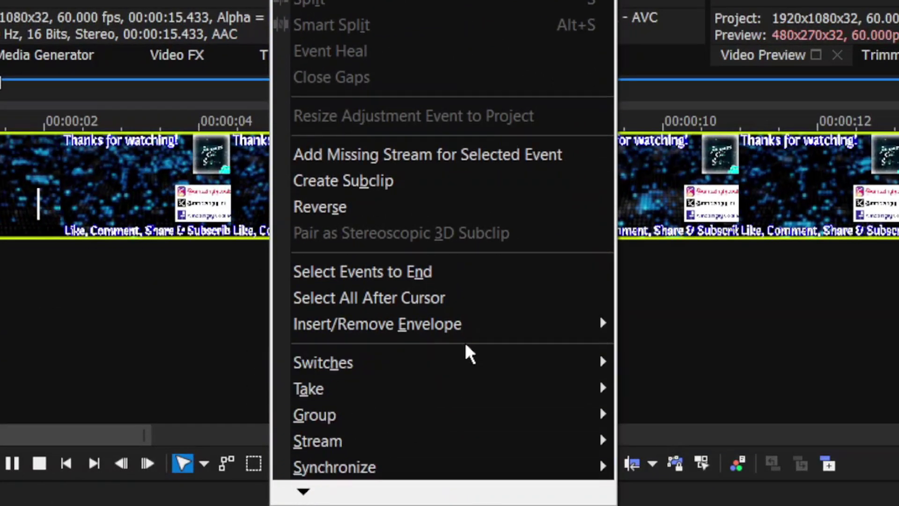
mouse_move(378, 324)
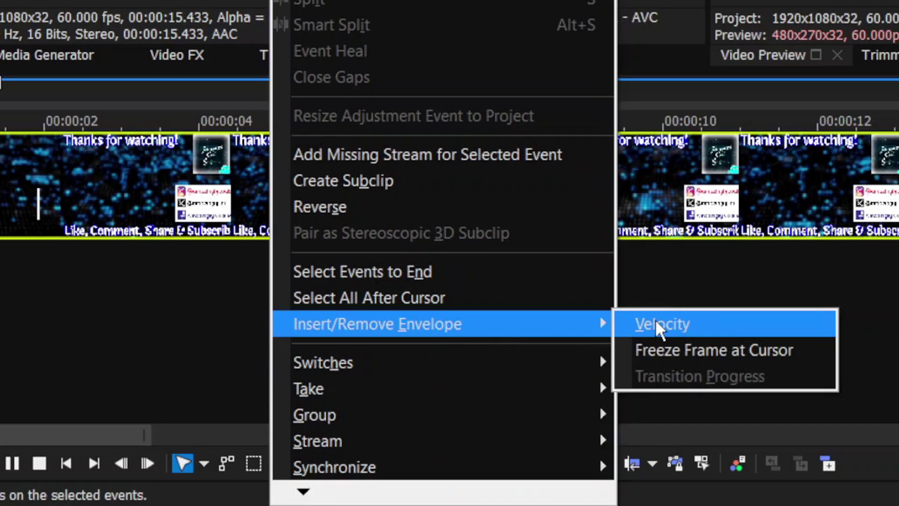
left_click(654, 320)
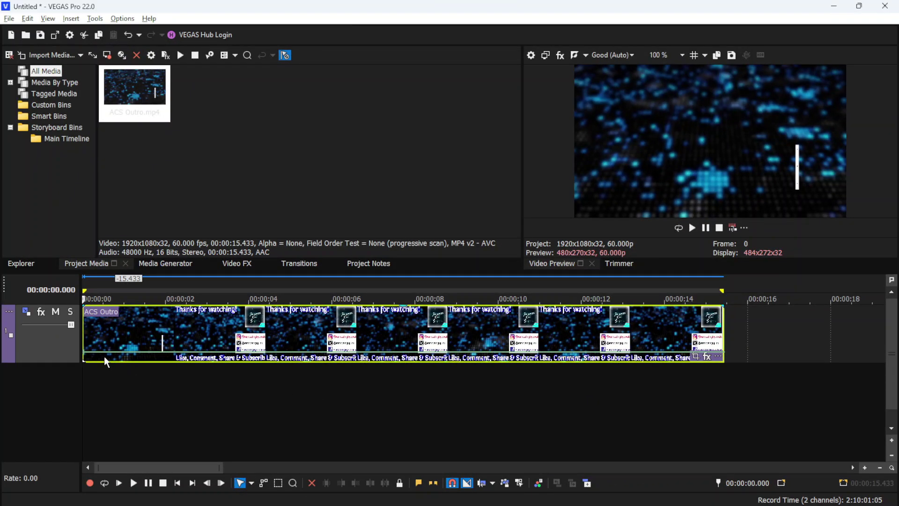
left_click_drag(87, 356, 94, 351)
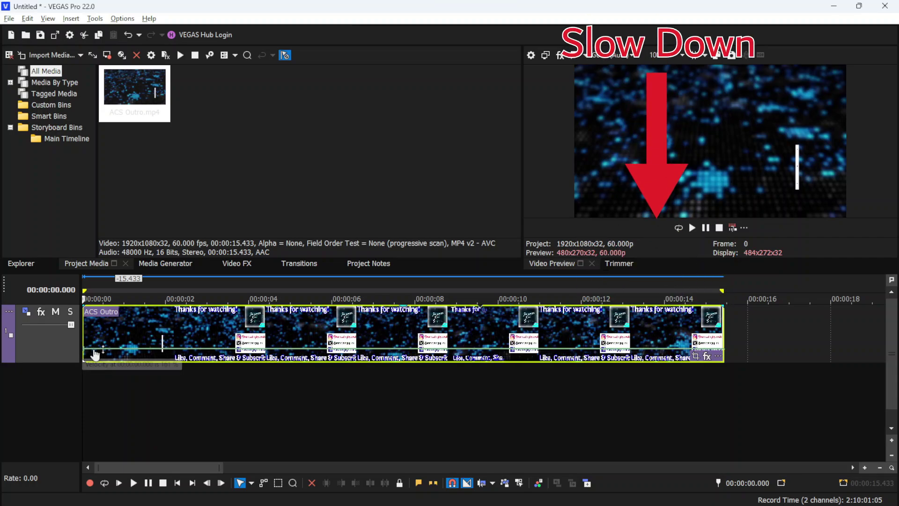
right_click(88, 351)
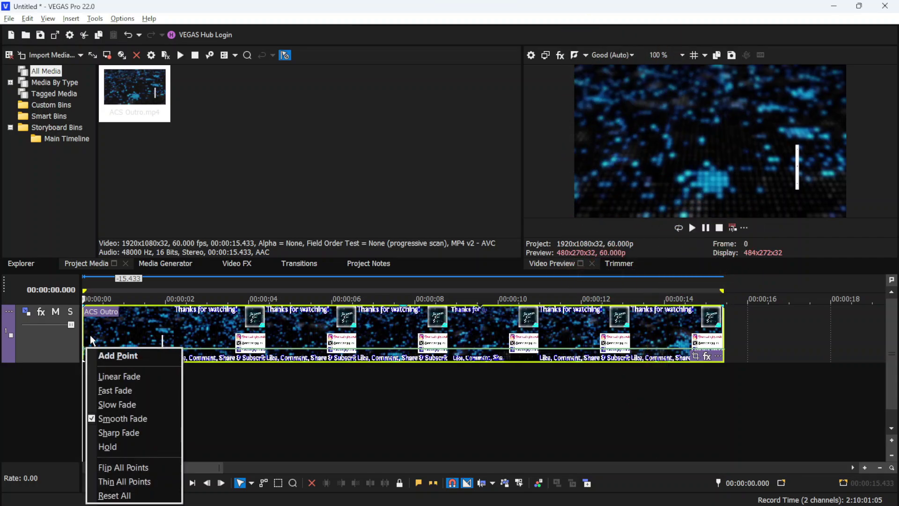
left_click(90, 335)
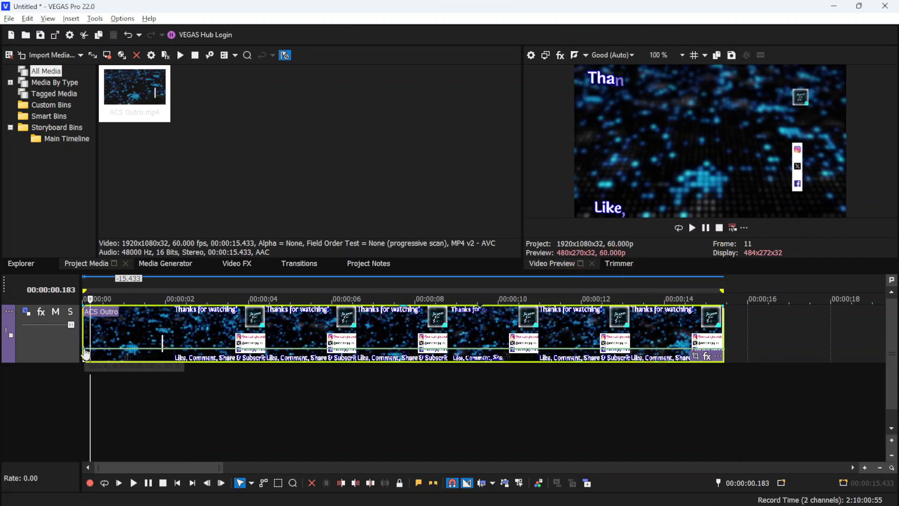
Set the envelope point to 200% forward velocity and preview playback from about 7 seconds
right_click(89, 351)
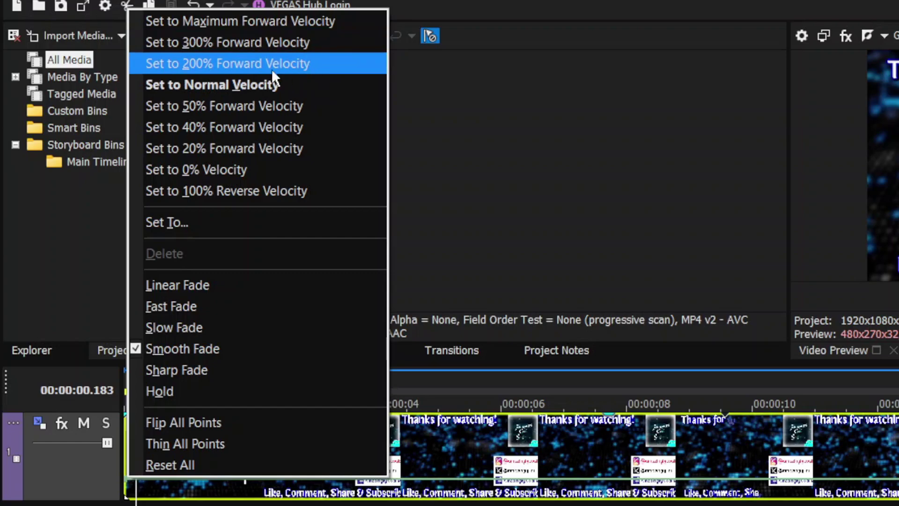
left_click(224, 65)
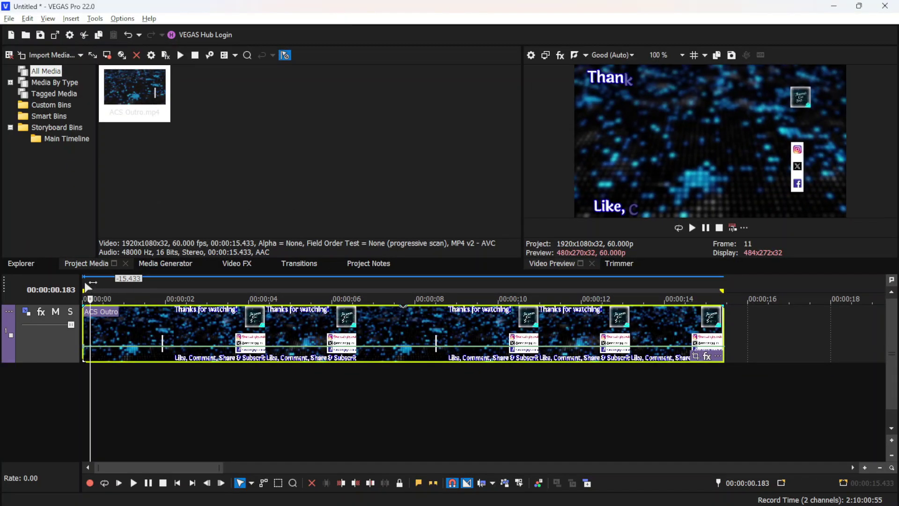
key("space")
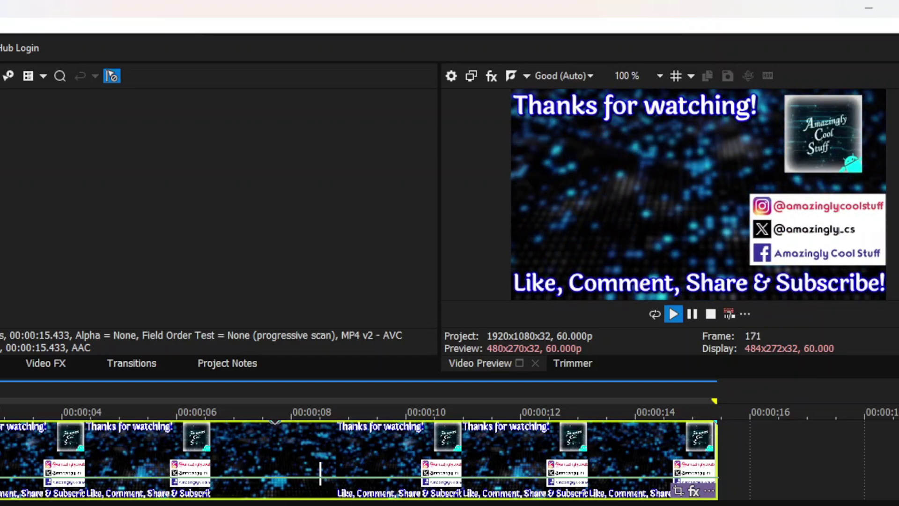
left_click(239, 397)
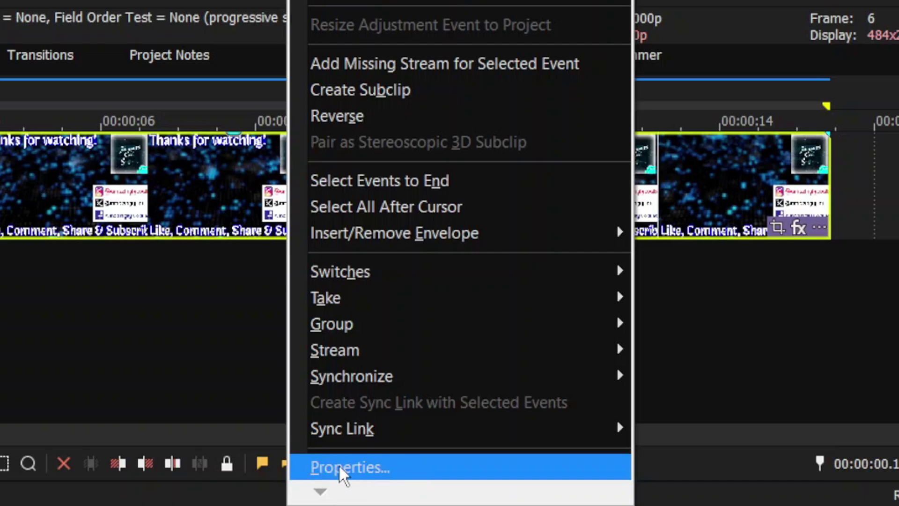
Enter a playback rate of 2 in the outro clip's Properties and confirm
left_click(348, 467)
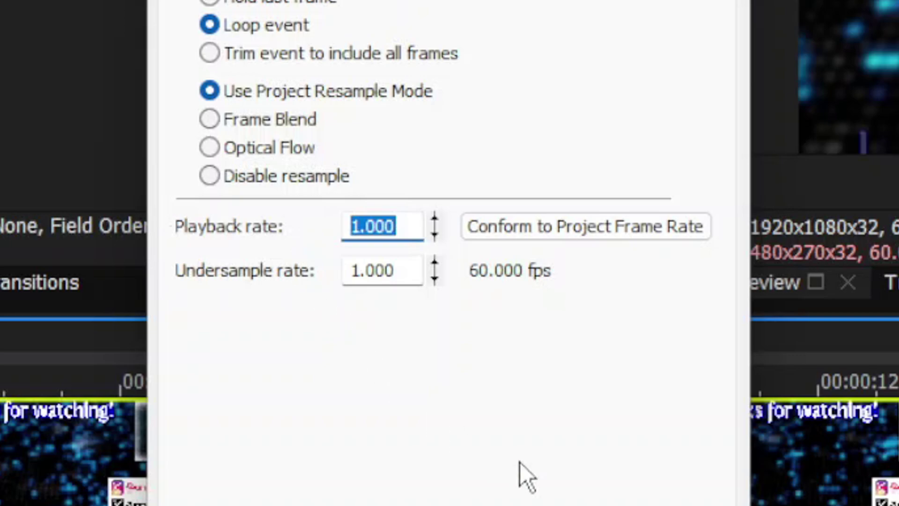
type("5")
type("2")
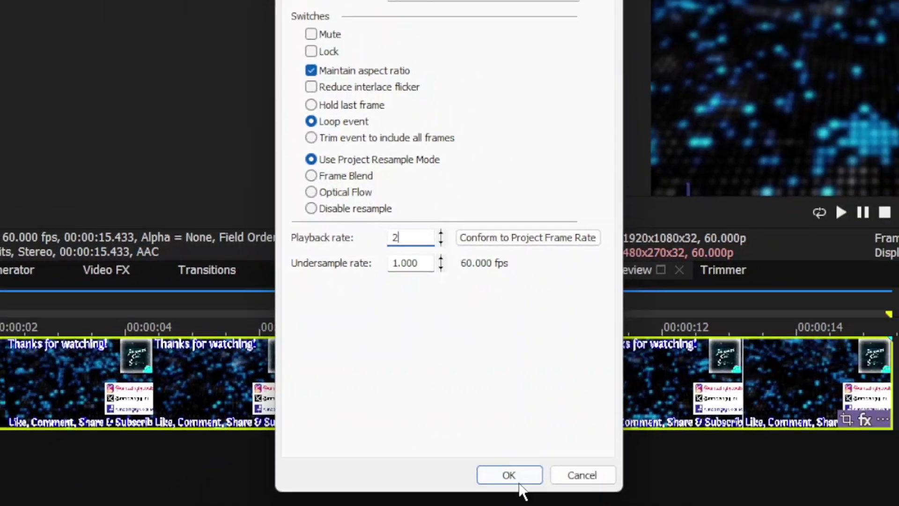
left_click(513, 476)
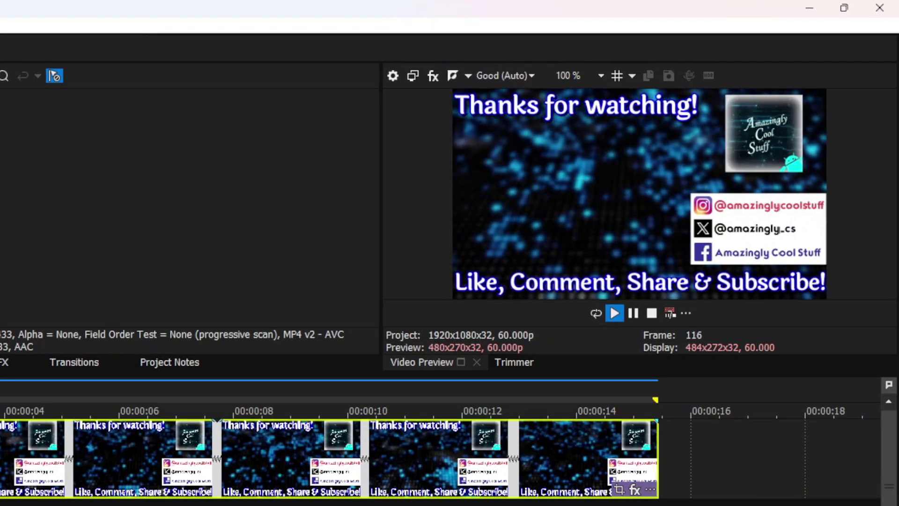
left_click(197, 411)
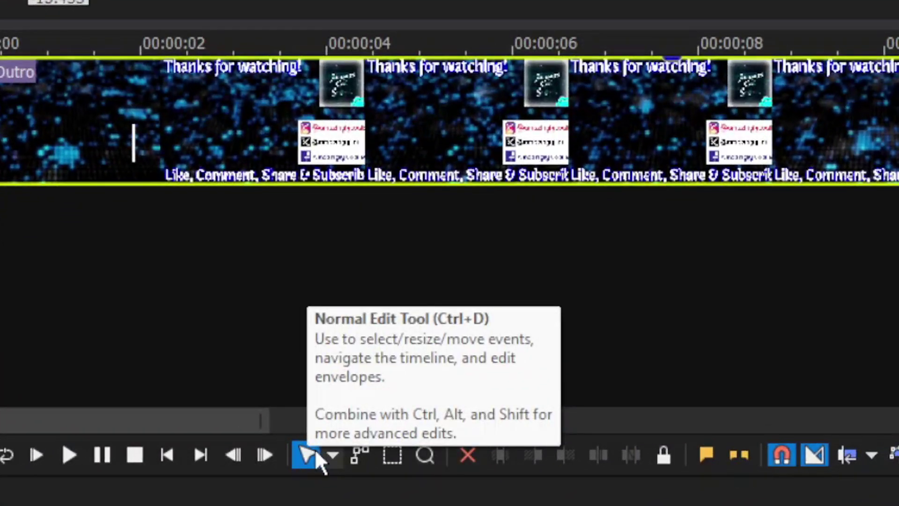
Keep standard editing mode and Ctrl-drag the outro clip's right edge left to shorten it
left_click(334, 457)
left_click(351, 291)
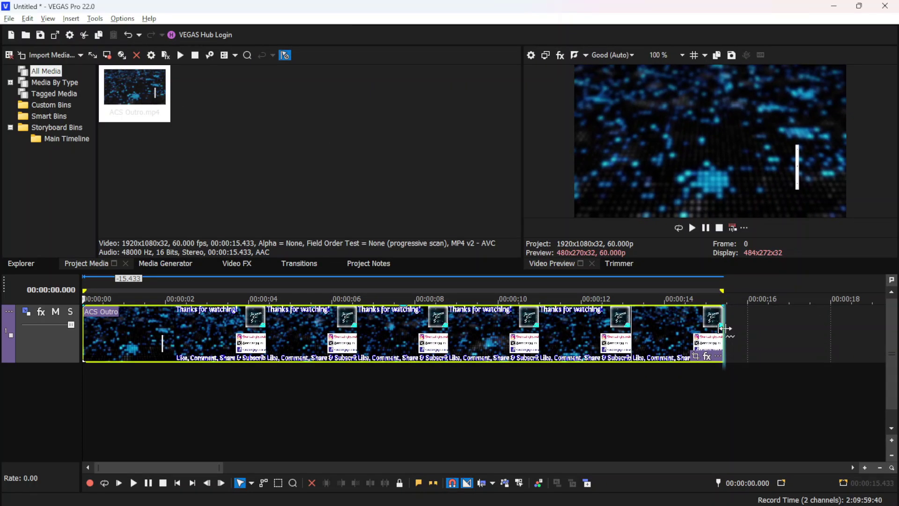
left_click_drag(725, 330, 422, 345)
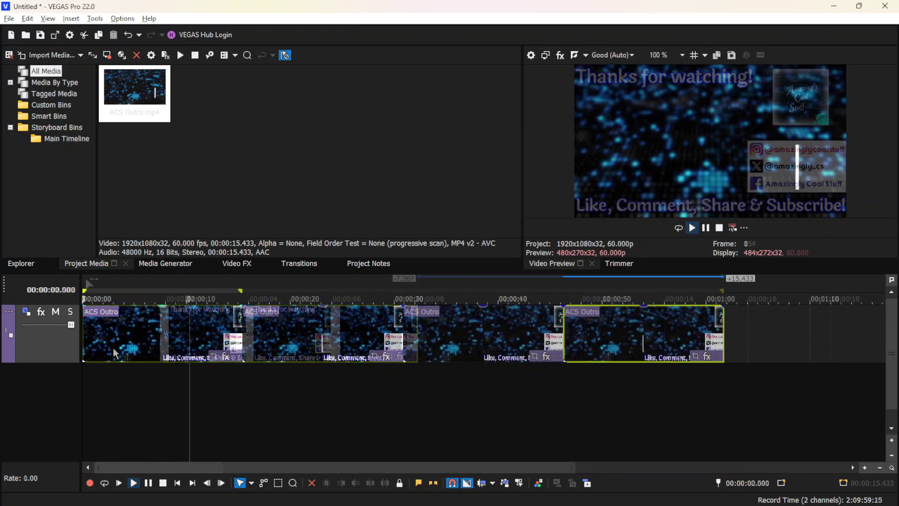
Group the four outro clips, test and undo a group trim, then enable Ignore Event Grouping
right_click(621, 335)
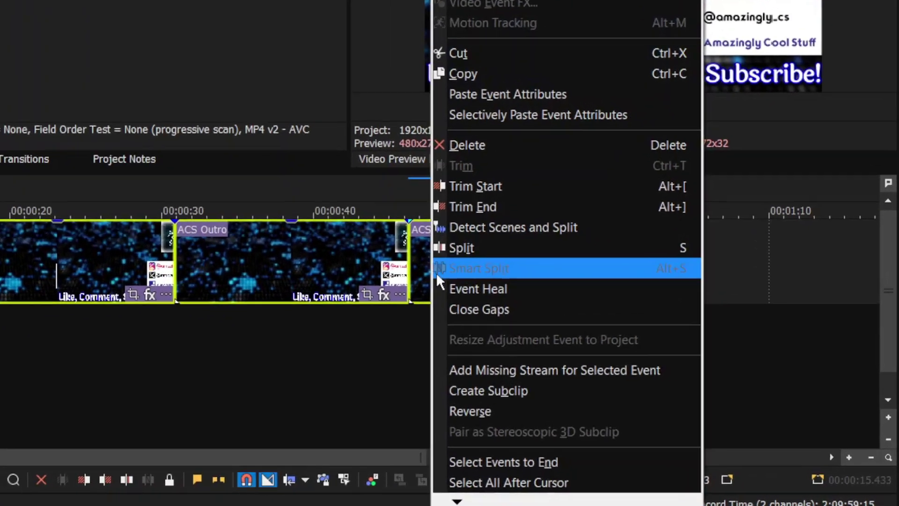
mouse_move(406, 376)
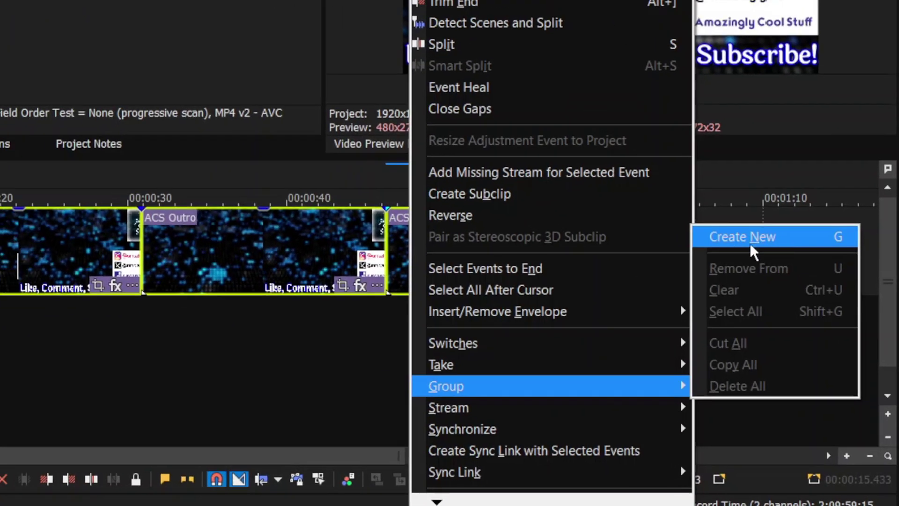
left_click(728, 213)
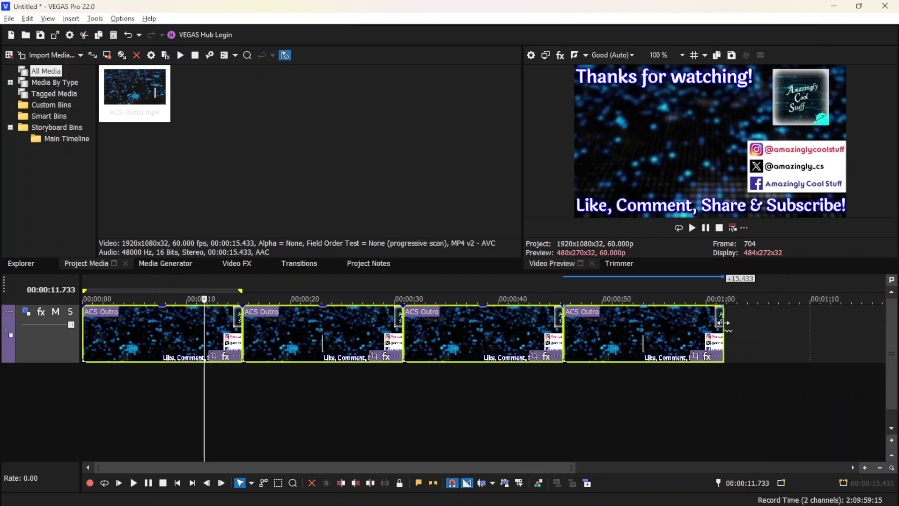
mouse_move(724, 324)
left_mouse_down()
mouse_move(598, 339)
mouse_move(606, 340)
left_mouse_up()
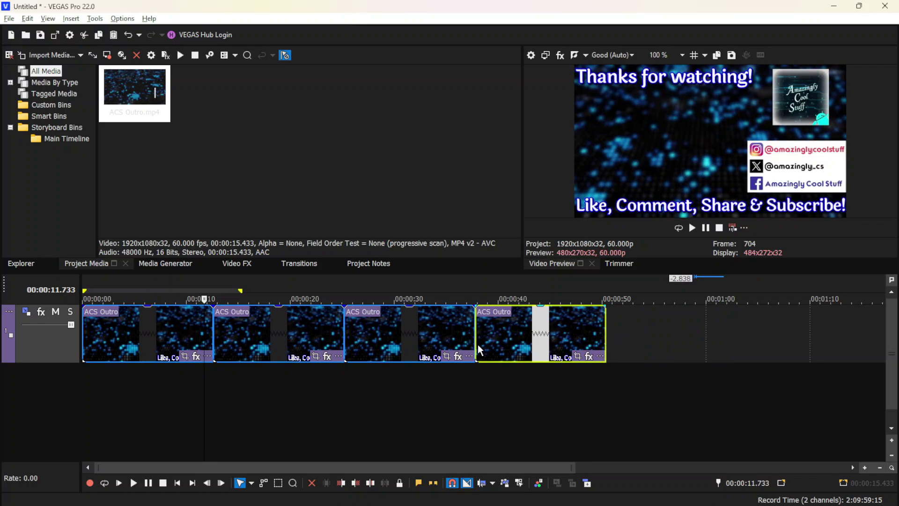
key("ctrl+z")
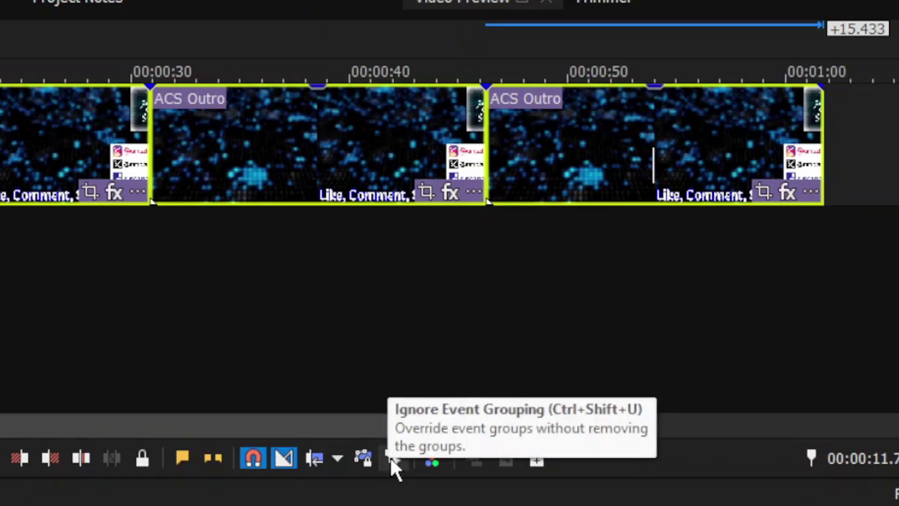
left_click(390, 454)
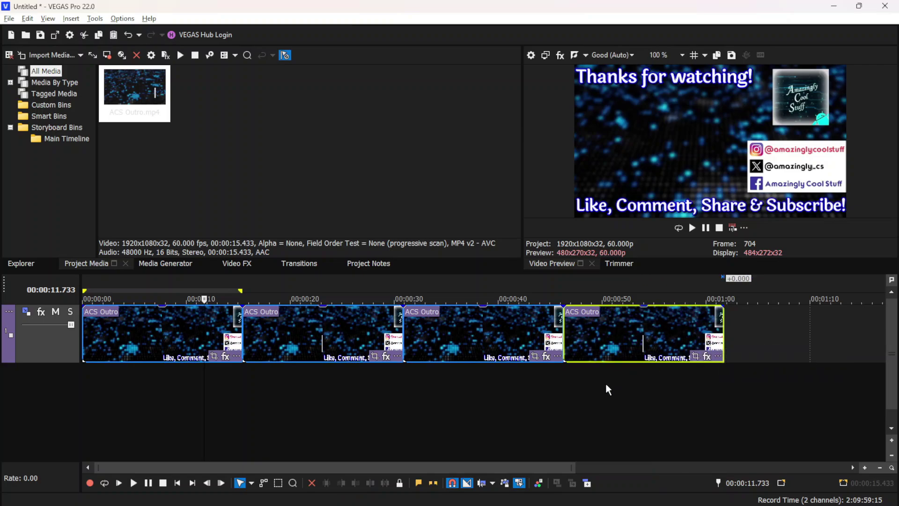
Restore grouping, shorten all four clips together, replay from the start and reselect them
left_click(519, 483)
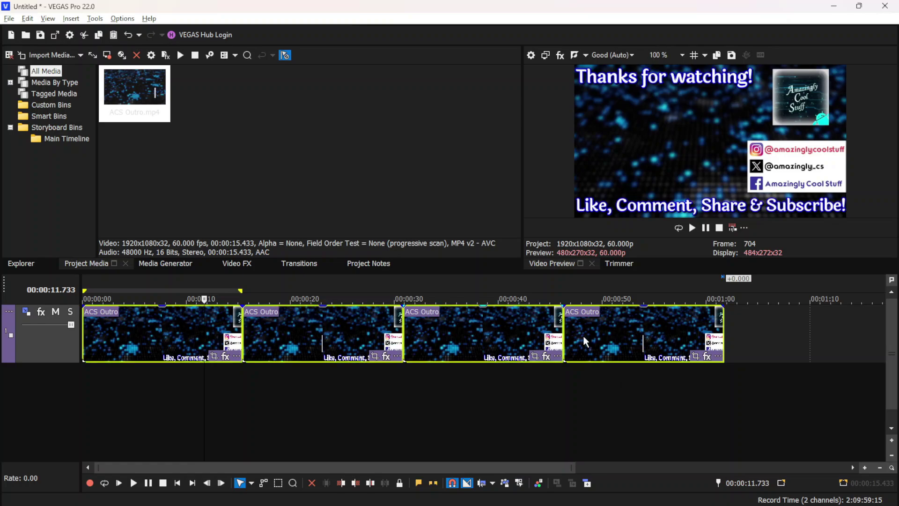
left_click_drag(720, 320, 610, 322)
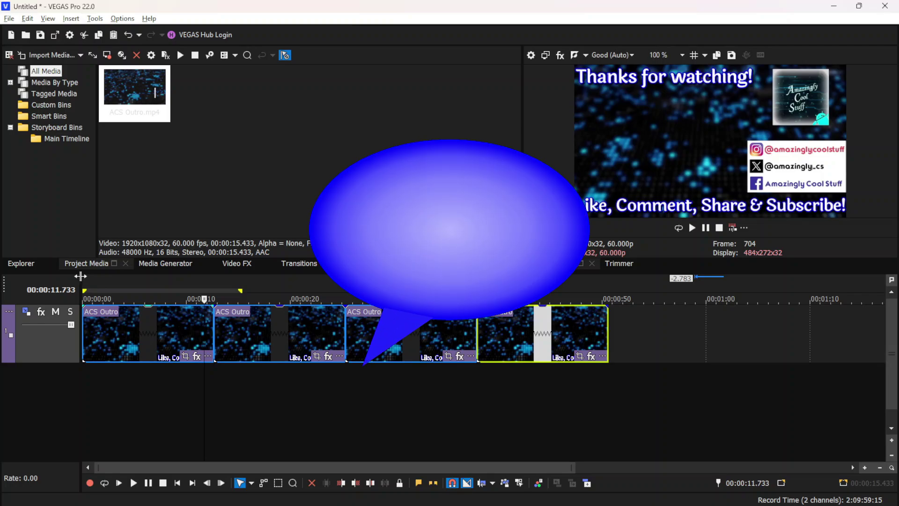
left_click(88, 288)
key("space")
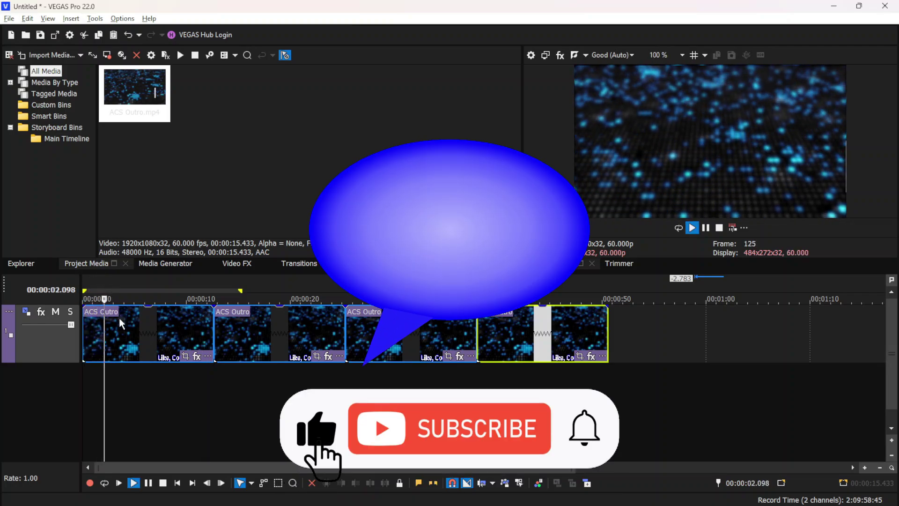
left_click(119, 318)
left_click(541, 332, "shift")
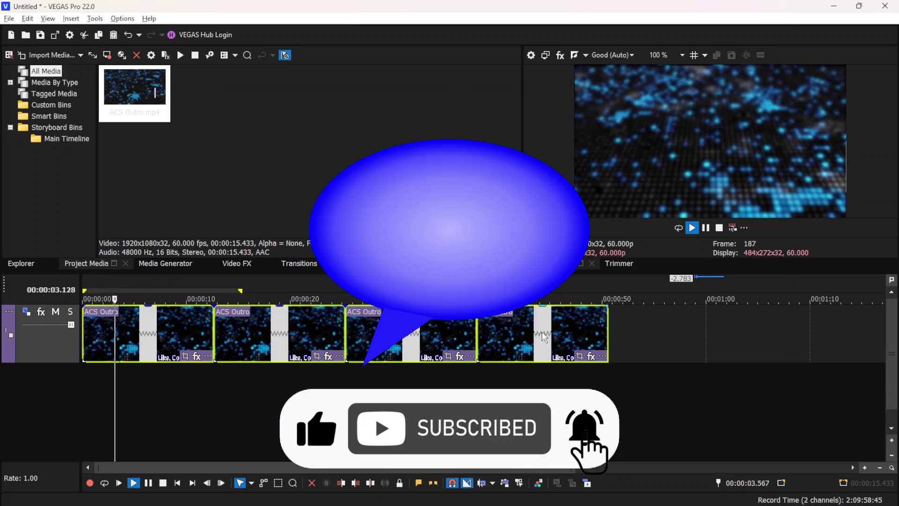